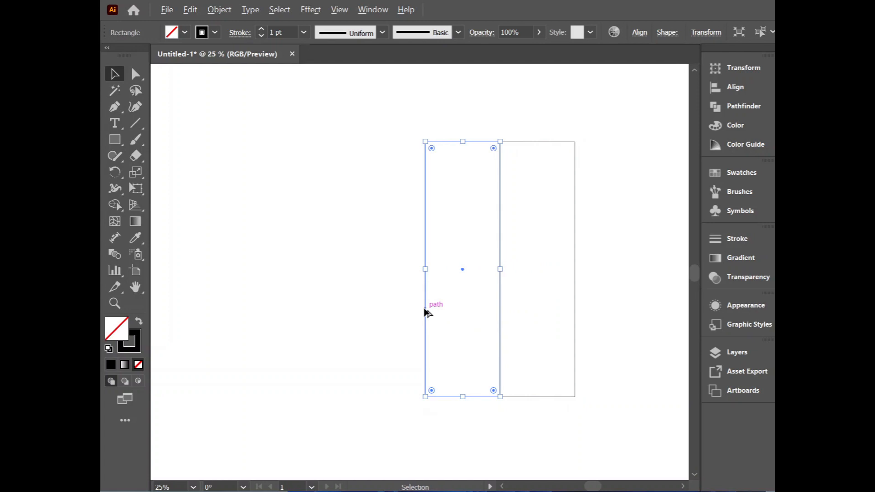
Step: Duplicate the tall rectangles to form a row of four equal adjoining columns, and group all four
{"action": "left_click_drag", "start_coordinate": [426, 312], "coordinate": [274, 318]}
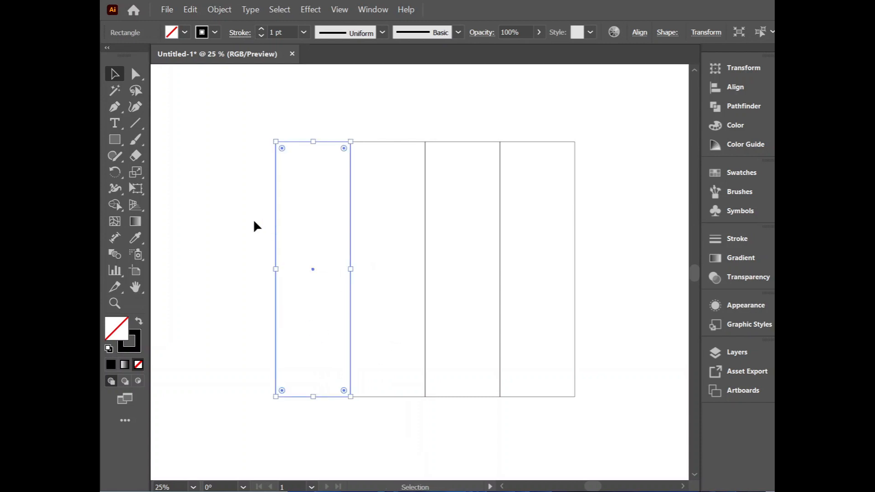
{"action": "left_click", "coordinate": [248, 144]}
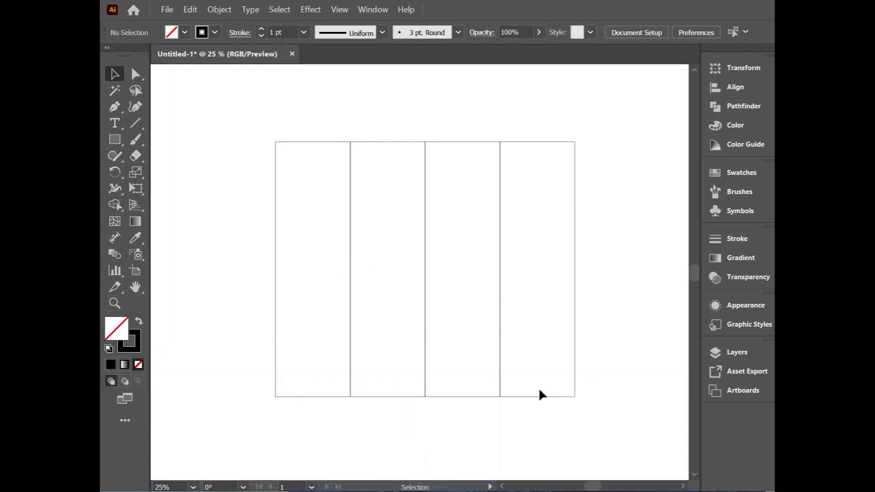
{"action": "left_click_drag", "start_coordinate": [300, 99], "coordinate": [611, 445]}
{"action": "right_click", "coordinate": [475, 324]}
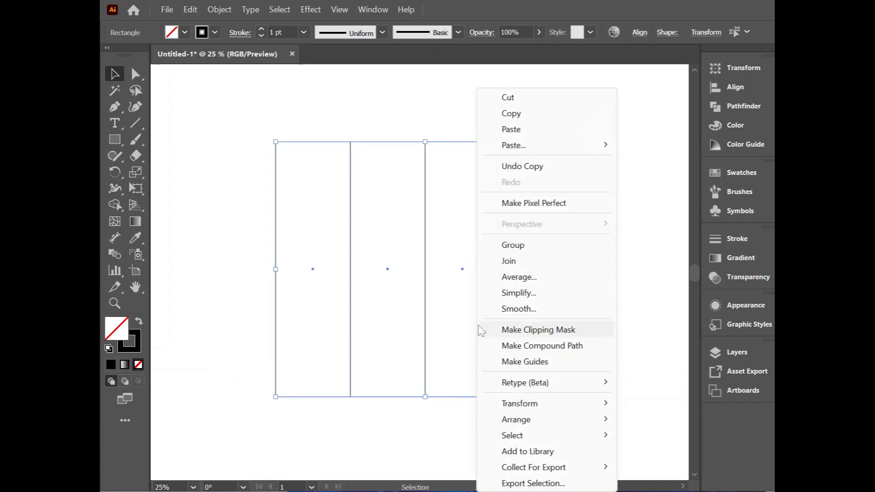
{"action": "left_click", "coordinate": [530, 248]}
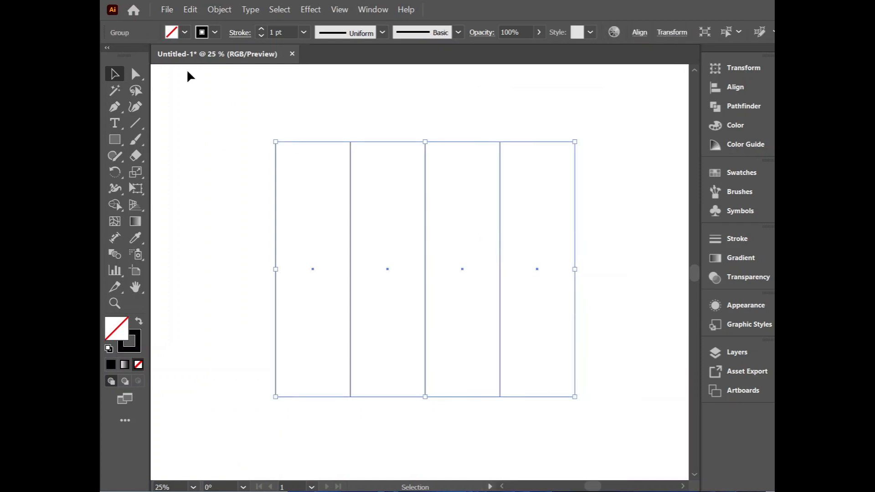
Step: Paste a copy of the column group in place and rotate it 90° so it forms horizontal rows
{"action": "left_click", "coordinate": [190, 10]}
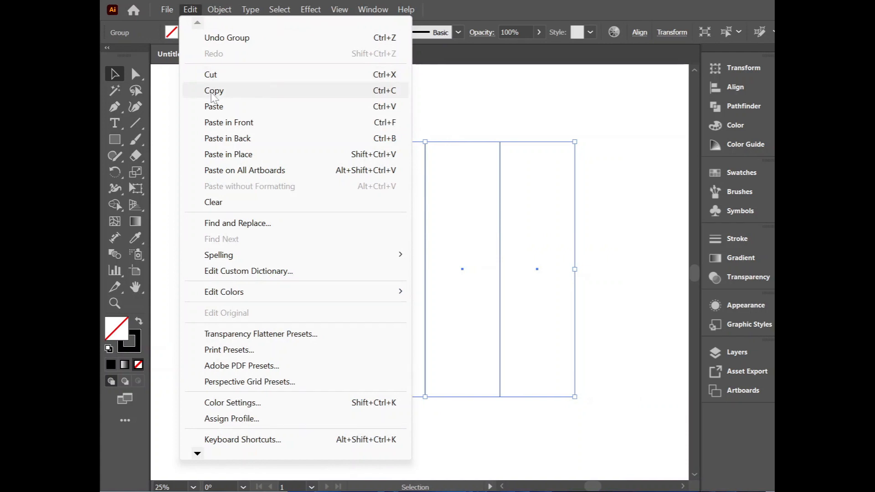
{"action": "left_click", "coordinate": [210, 88]}
{"action": "left_click", "coordinate": [190, 10]}
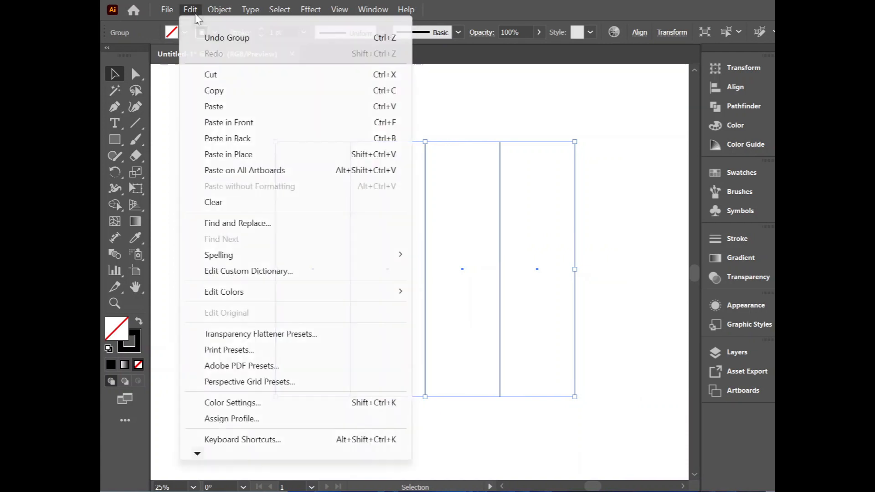
{"action": "left_click", "coordinate": [273, 162]}
{"action": "left_click_drag", "start_coordinate": [578, 400], "coordinate": [319, 392]}
Step: Stretch the rotated group's four sides to match the column group's outer edges, forming a four-by-four grid
{"action": "left_click_drag", "start_coordinate": [297, 269], "coordinate": [275, 269]}
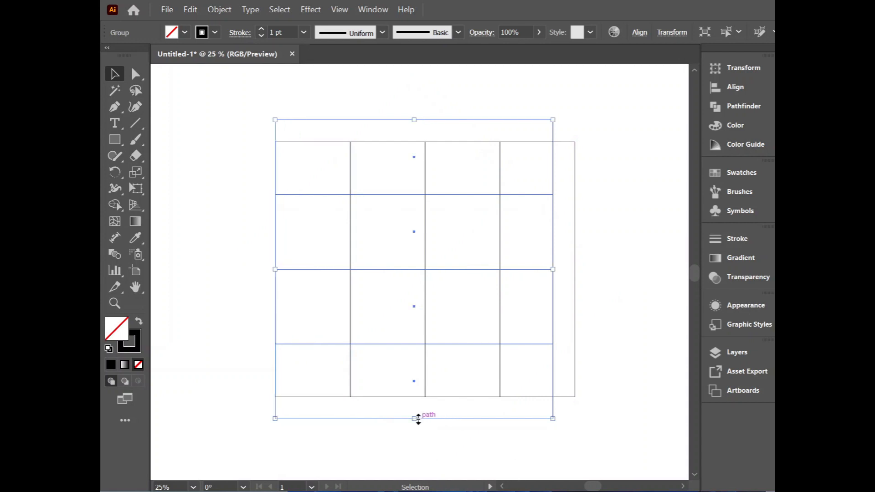
{"action": "left_click_drag", "start_coordinate": [419, 419], "coordinate": [414, 397]}
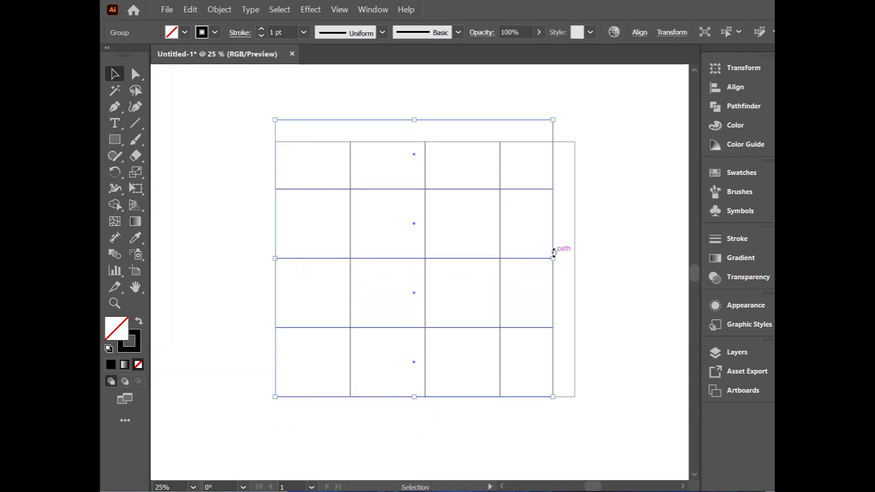
{"action": "left_click_drag", "start_coordinate": [553, 254], "coordinate": [575, 256]}
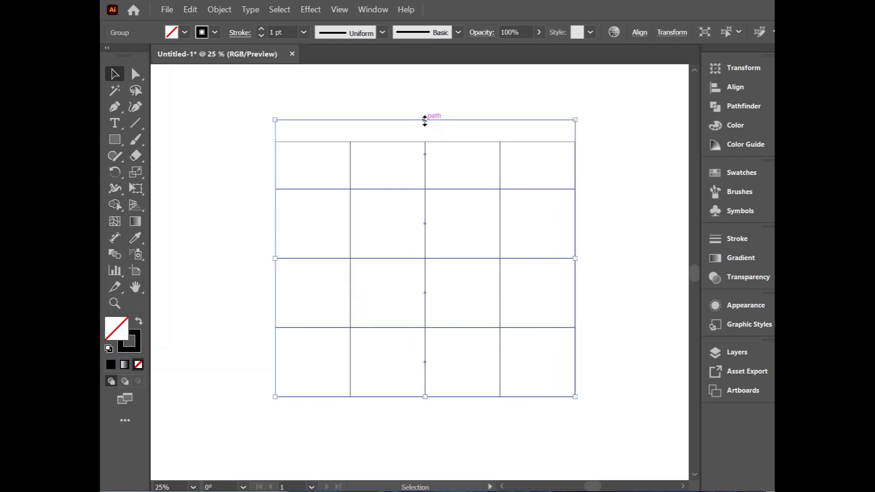
{"action": "left_click_drag", "start_coordinate": [425, 121], "coordinate": [425, 142]}
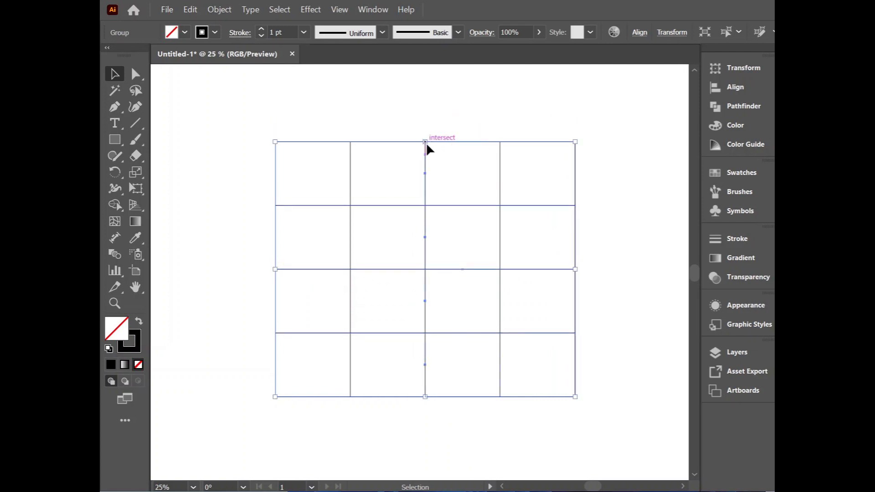
{"action": "left_click", "coordinate": [628, 240]}
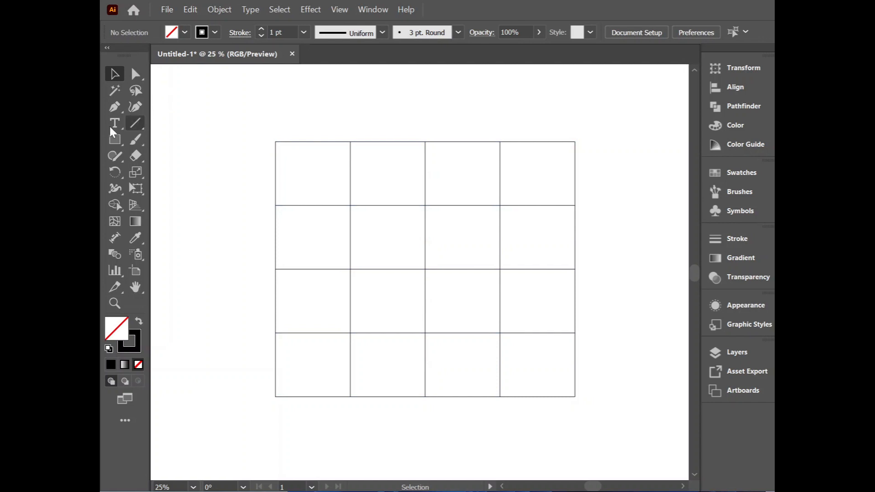
Step: Draw an ellipse from the grid's upper-left corner and stretch it to fill the grid's full width and height
{"action": "right_click", "coordinate": [115, 139]}
{"action": "left_click", "coordinate": [189, 170]}
{"action": "mouse_move", "coordinate": [276, 141]}
{"action": "left_mouse_down"}
{"action": "mouse_move", "coordinate": [401, 223]}
{"action": "mouse_move", "coordinate": [545, 367]}
{"action": "mouse_move", "coordinate": [561, 357]}
{"action": "mouse_move", "coordinate": [528, 319]}
{"action": "mouse_move", "coordinate": [531, 272]}
{"action": "mouse_move", "coordinate": [558, 269]}
{"action": "left_mouse_up"}
{"action": "key", "text": "ctrl+z"}
{"action": "key", "text": "v"}
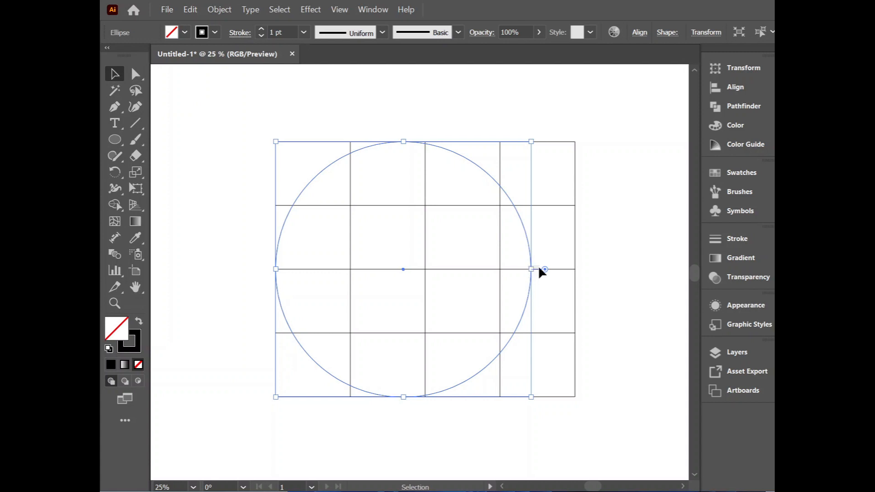
{"action": "left_click_drag", "start_coordinate": [531, 270], "coordinate": [576, 273]}
Step: Make a copy of the ellipse scaled about its centre to fit the grid's central two-by-two cells
{"action": "key", "text": "ctrl"}
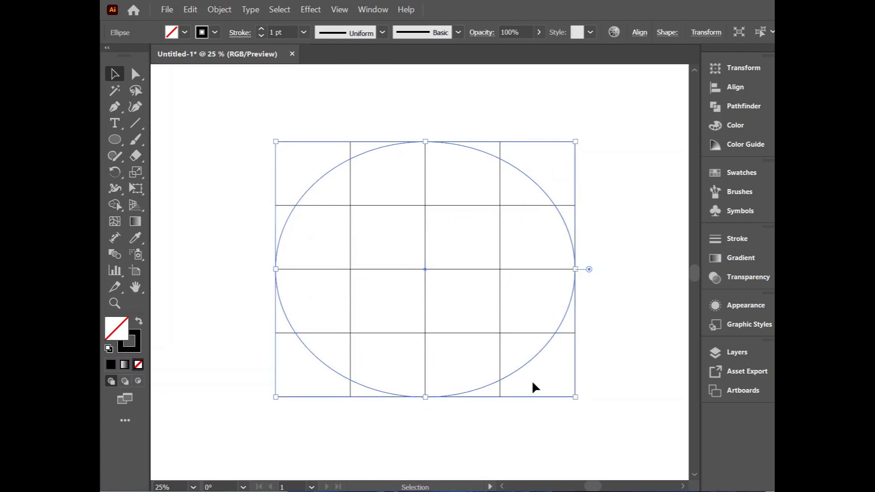
{"action": "left_click_drag", "start_coordinate": [575, 398], "coordinate": [500, 333]}
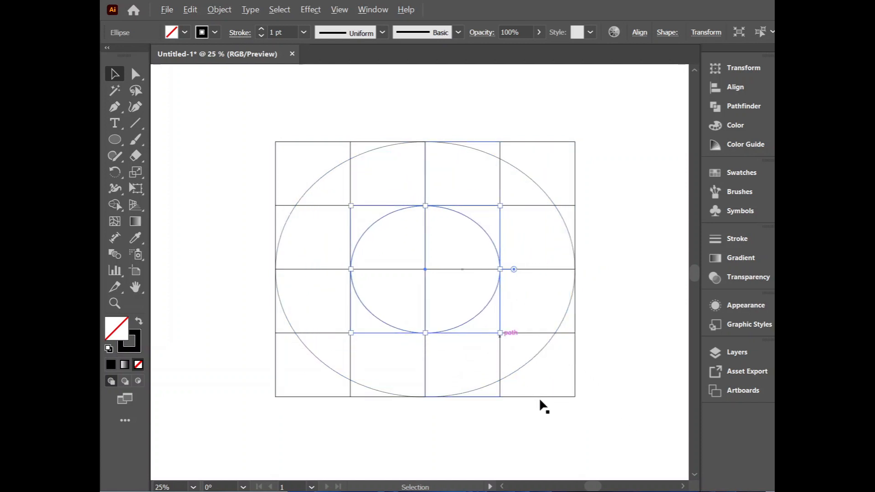
{"action": "left_click", "coordinate": [547, 434]}
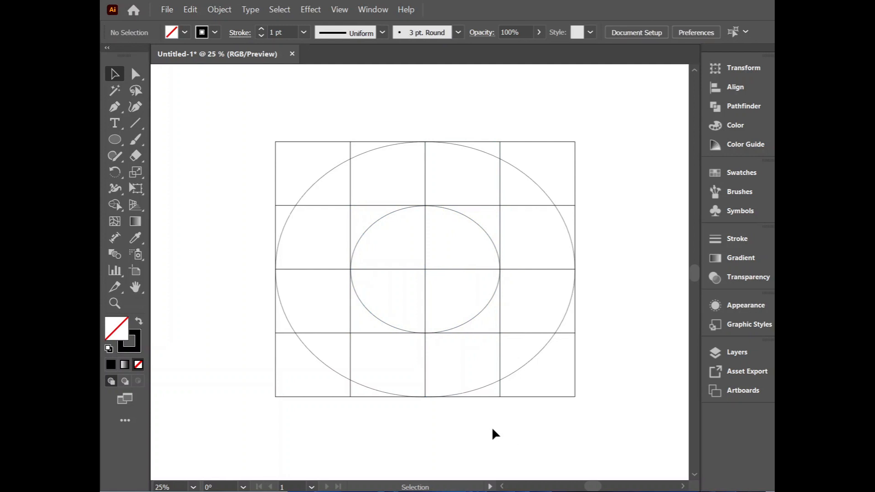
Step: Draw an open Pen path from the outer ellipse's right anchor to the grid centre, then down to the grid's bottom midpoint
{"action": "left_click", "coordinate": [114, 108]}
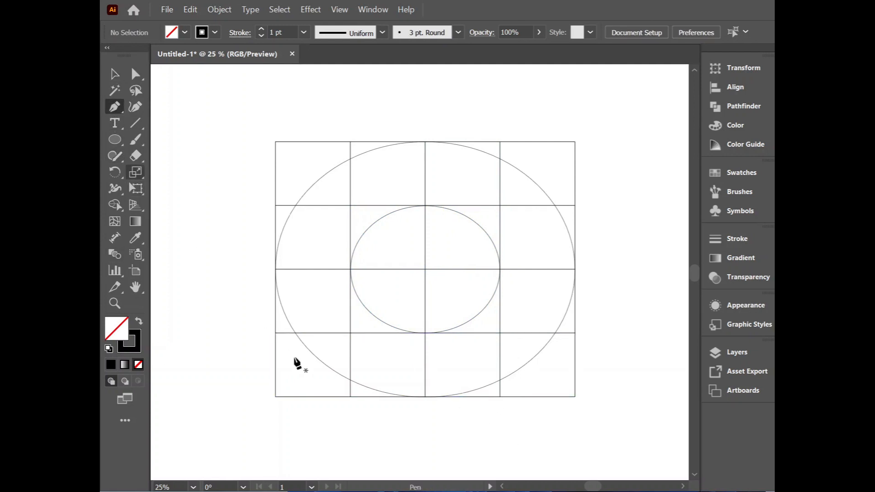
{"action": "left_click", "coordinate": [575, 269]}
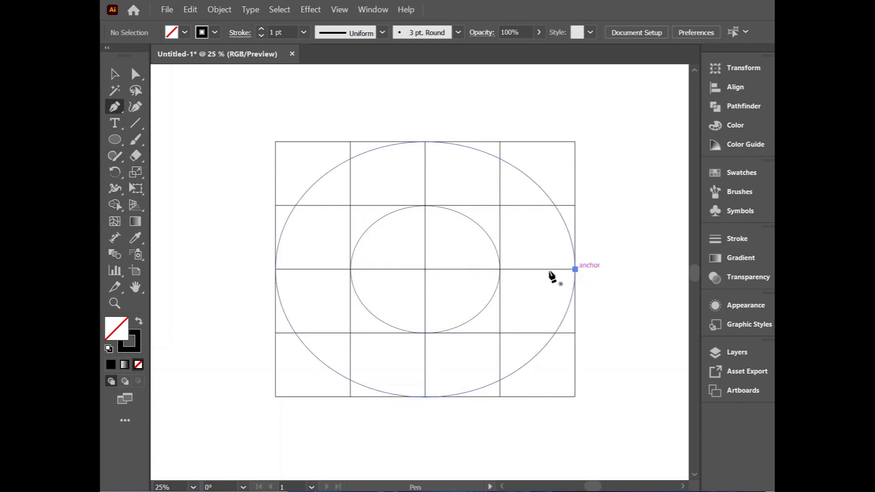
{"action": "left_click", "coordinate": [425, 270]}
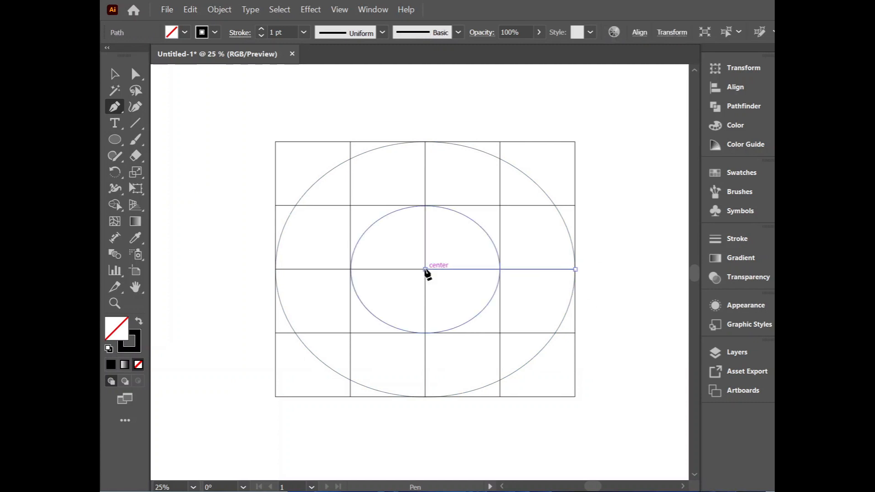
{"action": "left_click", "coordinate": [425, 397]}
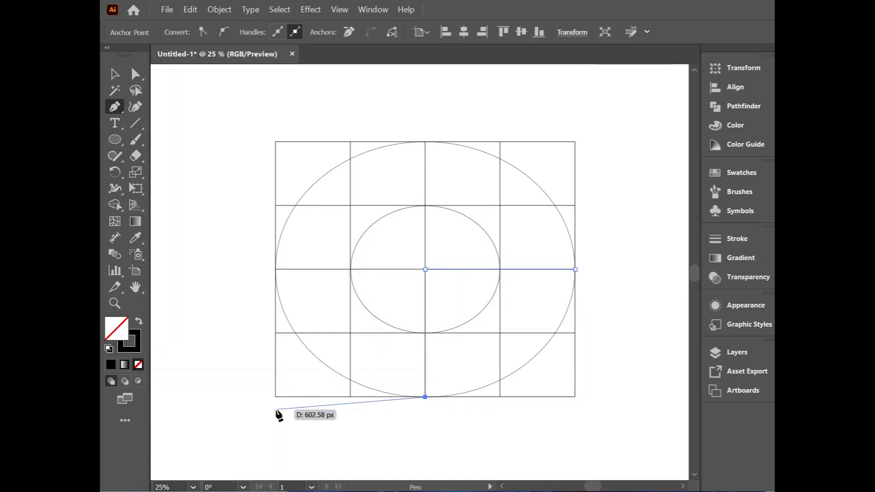
{"action": "key", "text": "Escape"}
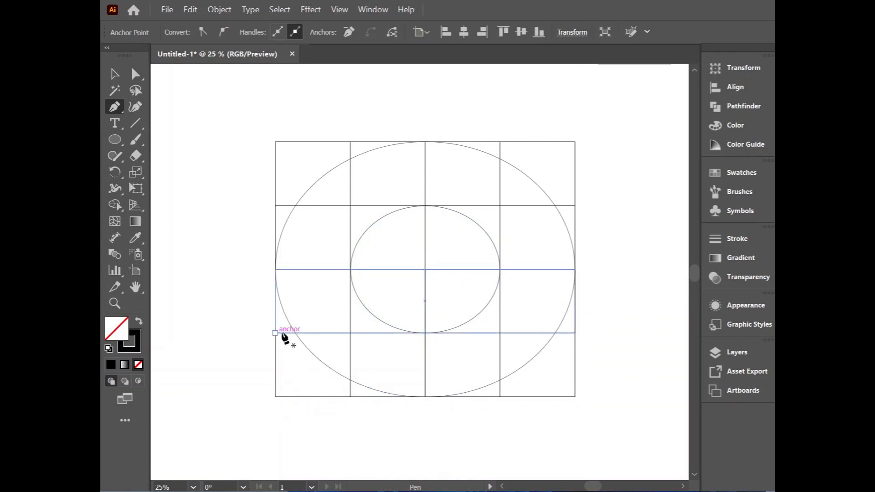
Step: Draw a Pen path along the lowest inner gridline from the left edge to the third vertical gridline, then up to the outer ellipse's right anchor
{"action": "left_click", "coordinate": [275, 333]}
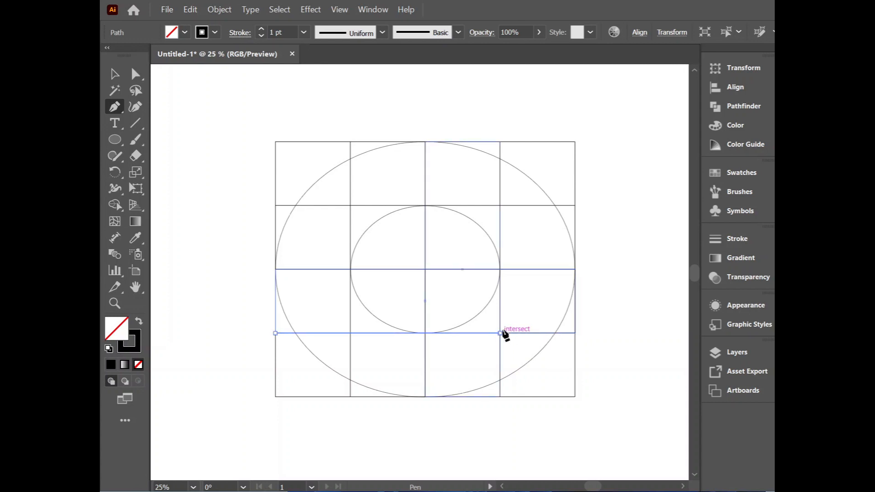
{"action": "left_click", "coordinate": [500, 333]}
{"action": "left_click", "coordinate": [575, 270]}
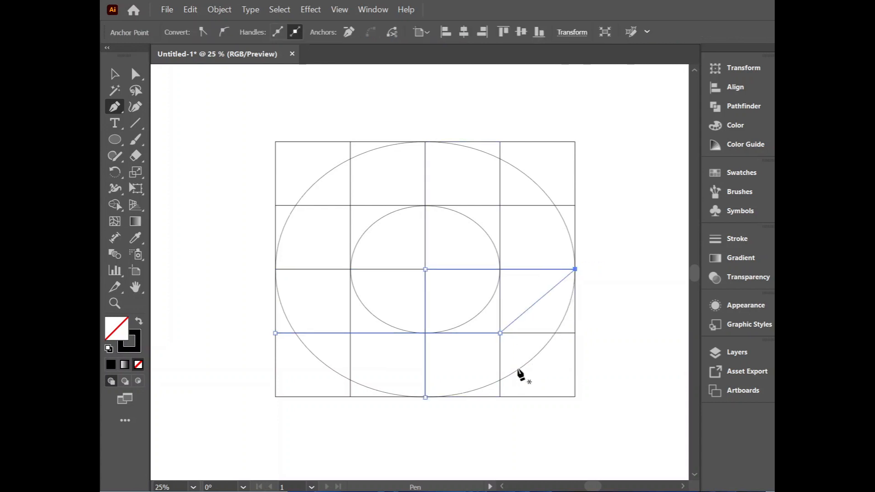
Step: Duplicate the outer ellipse about one grid column to the right and slightly lower than the original
{"action": "left_click", "coordinate": [114, 73]}
{"action": "left_click", "coordinate": [196, 157]}
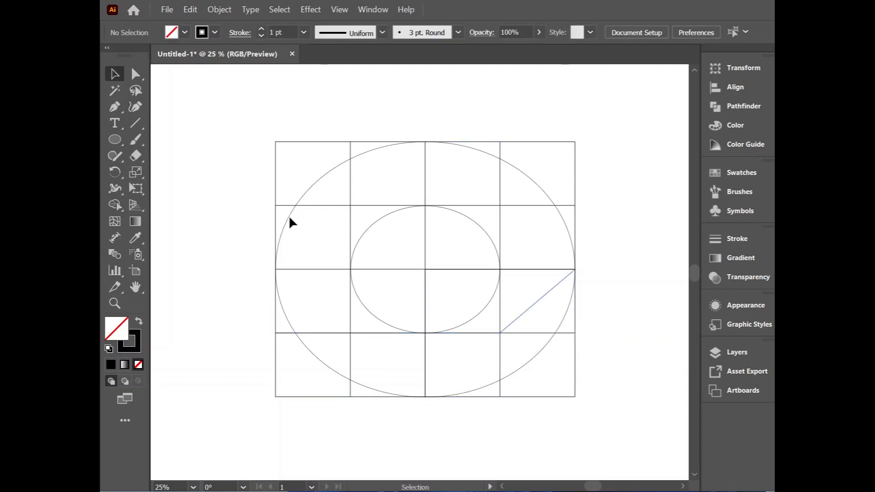
{"action": "left_click", "coordinate": [287, 220]}
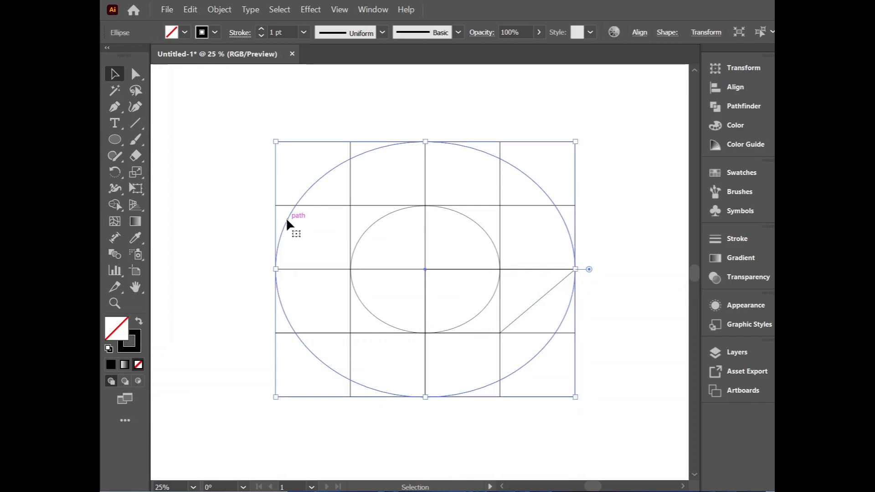
{"action": "left_click_drag", "start_coordinate": [286, 220], "coordinate": [363, 227]}
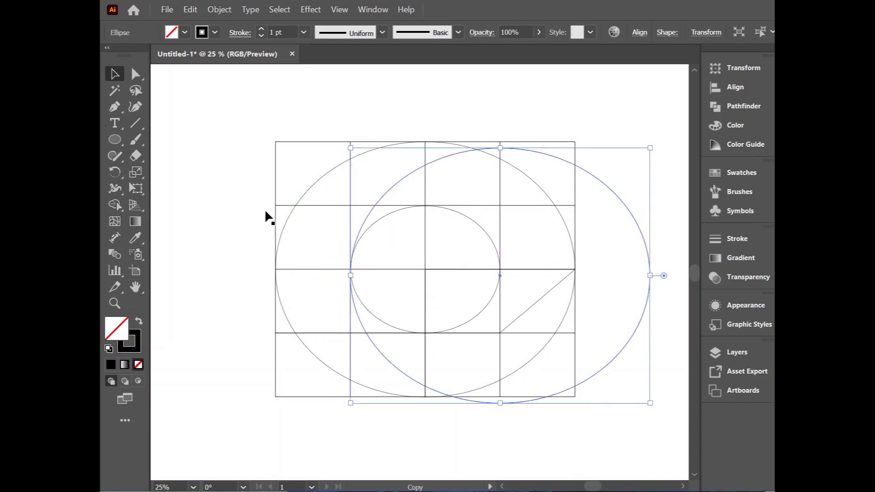
Step: Select all the artwork, swap to a black fill without stroke, and merge the slanted bar below the centre line with Shape Builder
{"action": "left_click_drag", "start_coordinate": [215, 117], "coordinate": [540, 454]}
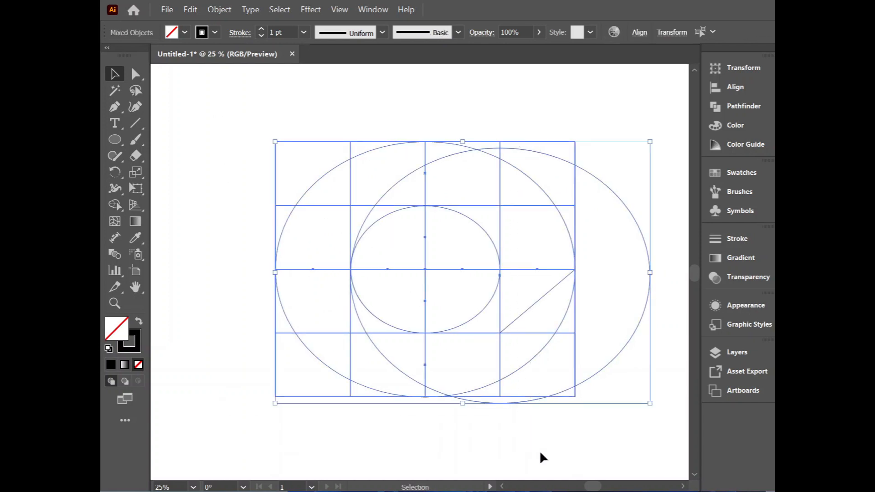
{"action": "key", "text": "shift+m"}
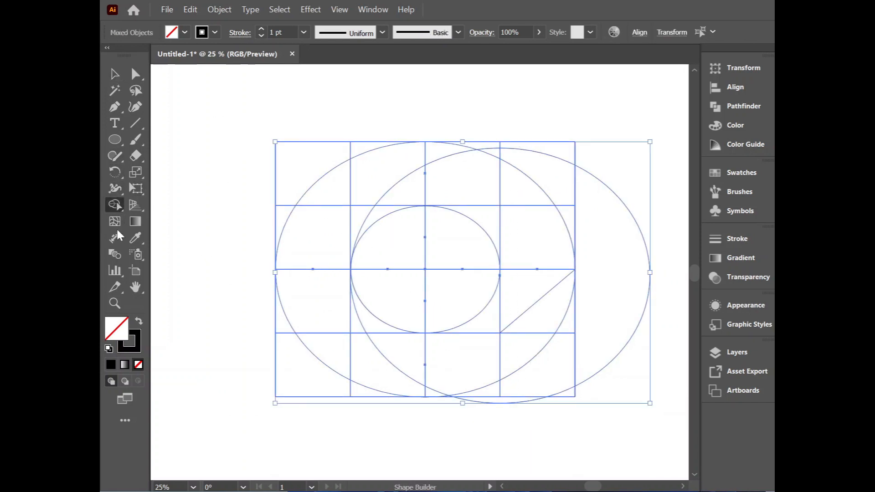
{"action": "left_click", "coordinate": [138, 321]}
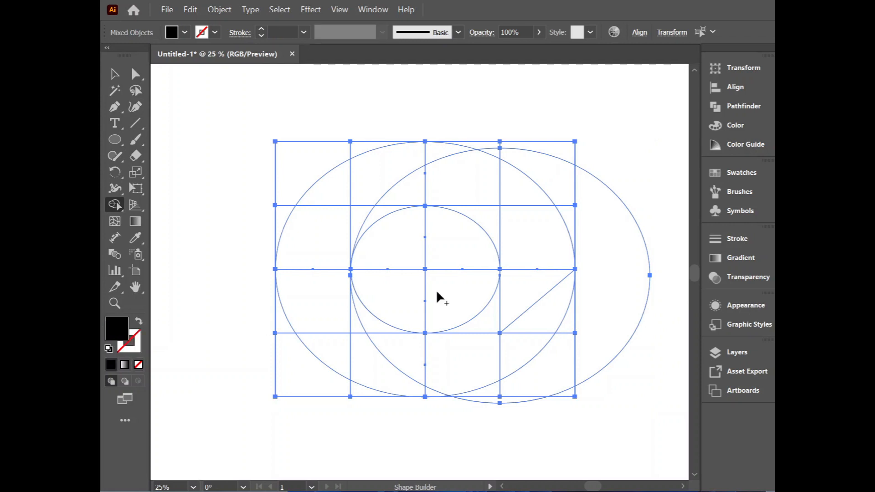
{"action": "left_click_drag", "start_coordinate": [530, 285], "coordinate": [488, 307]}
{"action": "mouse_move", "coordinate": [529, 241]}
{"action": "left_mouse_down"}
{"action": "mouse_move", "coordinate": [514, 201]}
{"action": "mouse_move", "coordinate": [463, 178]}
{"action": "left_mouse_up"}
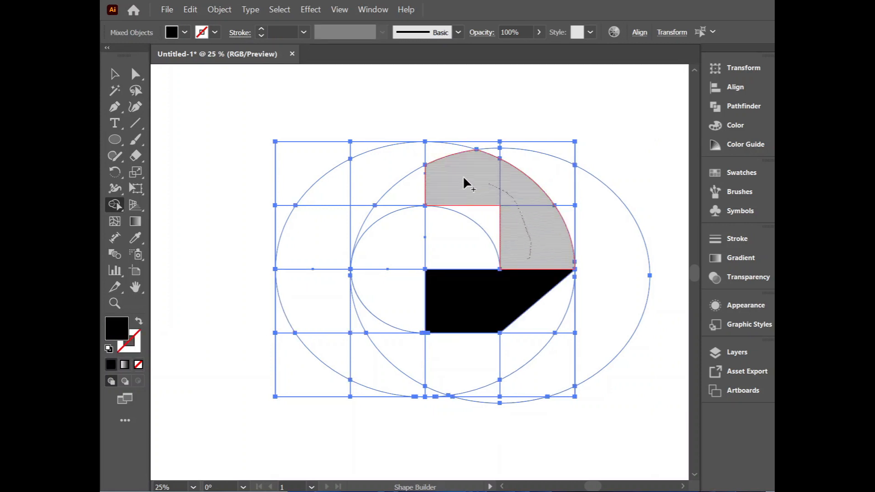
{"action": "mouse_move", "coordinate": [391, 205]}
{"action": "left_mouse_down"}
{"action": "mouse_move", "coordinate": [450, 188]}
{"action": "mouse_move", "coordinate": [484, 215]}
{"action": "left_mouse_up"}
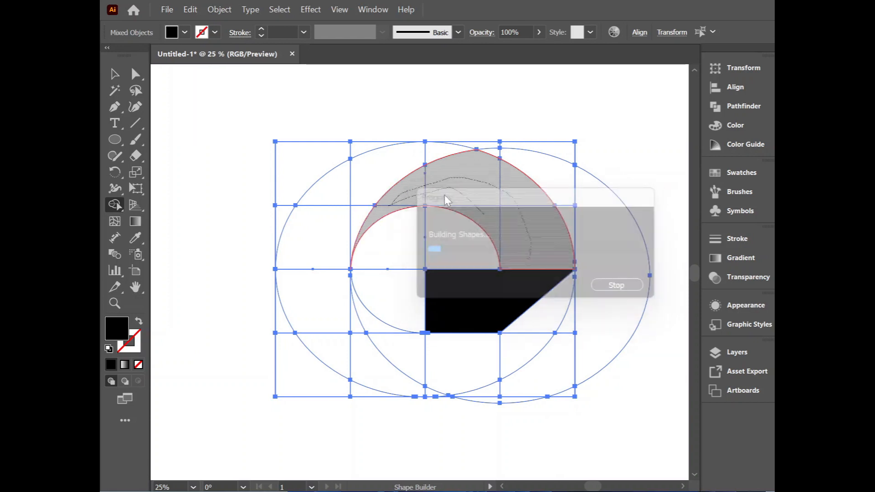
{"action": "mouse_move", "coordinate": [437, 151]}
{"action": "left_mouse_down"}
{"action": "mouse_move", "coordinate": [344, 195]}
{"action": "mouse_move", "coordinate": [338, 206]}
{"action": "mouse_move", "coordinate": [354, 213]}
{"action": "mouse_move", "coordinate": [304, 291]}
{"action": "mouse_move", "coordinate": [372, 326]}
{"action": "mouse_move", "coordinate": [347, 342]}
{"action": "mouse_move", "coordinate": [335, 333]}
{"action": "mouse_move", "coordinate": [395, 326]}
{"action": "left_mouse_up"}
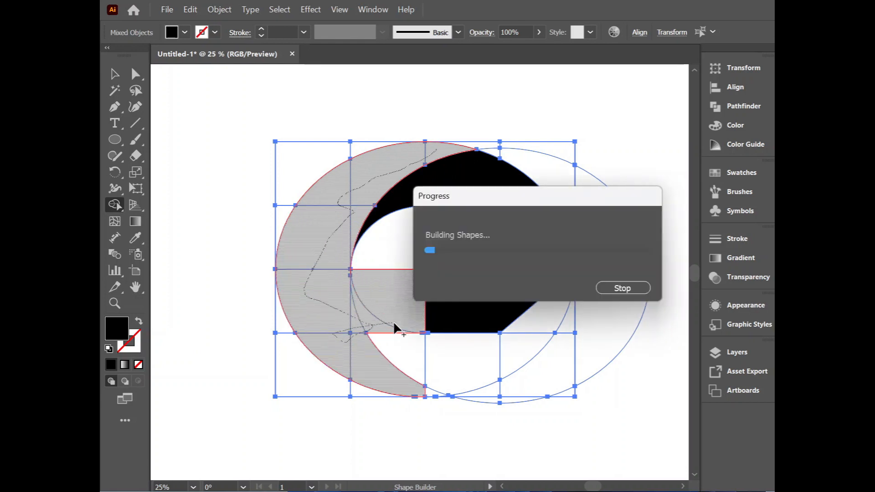
{"action": "key", "text": "ctrl+z"}
{"action": "key", "text": "ctrl+z"}
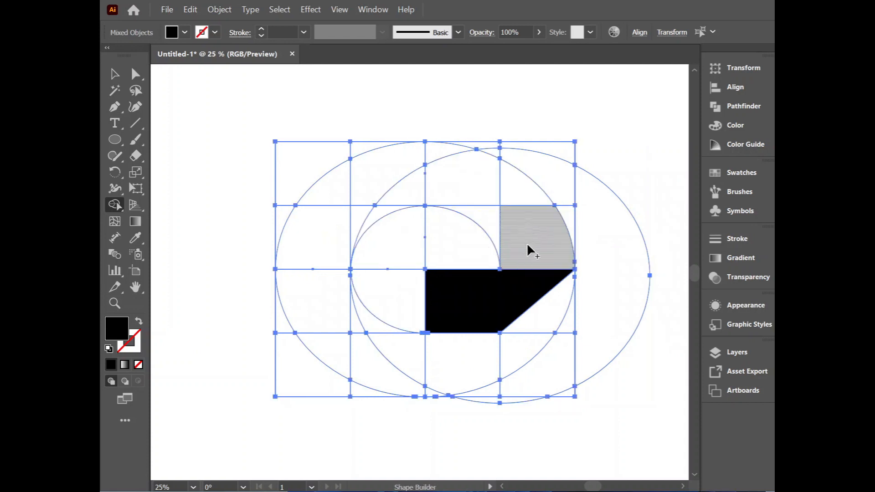
Step: Merge the upper arc regions inside the offset ellipse into one shape, and the remaining left crescent regions down to the bottom midpoint into another
{"action": "mouse_move", "coordinate": [527, 244]}
{"action": "left_mouse_down"}
{"action": "mouse_move", "coordinate": [491, 221]}
{"action": "mouse_move", "coordinate": [503, 196]}
{"action": "mouse_move", "coordinate": [460, 176]}
{"action": "left_mouse_up"}
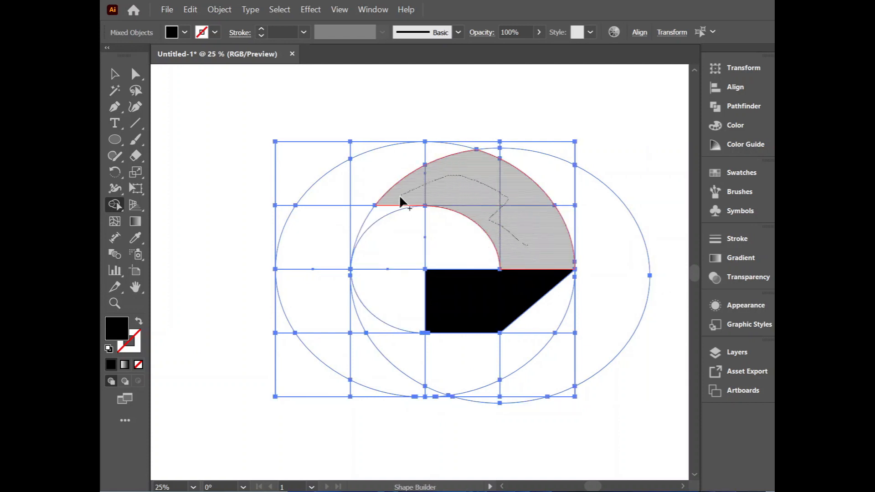
{"action": "left_click_drag", "start_coordinate": [400, 203], "coordinate": [394, 205]}
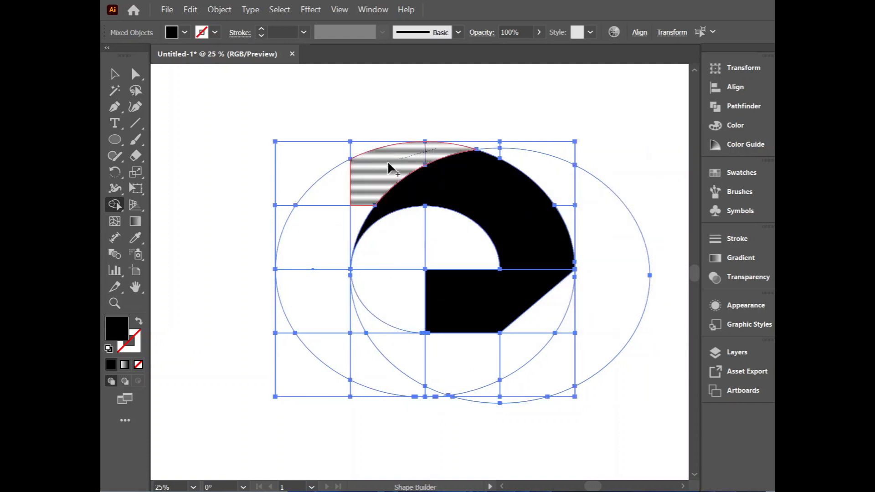
{"action": "left_click_drag", "start_coordinate": [329, 206], "coordinate": [353, 217]}
{"action": "mouse_move", "coordinate": [320, 274]}
{"action": "left_mouse_down"}
{"action": "mouse_move", "coordinate": [327, 291]}
{"action": "mouse_move", "coordinate": [363, 321]}
{"action": "mouse_move", "coordinate": [341, 343]}
{"action": "mouse_move", "coordinate": [378, 360]}
{"action": "mouse_move", "coordinate": [400, 357]}
{"action": "left_mouse_up"}
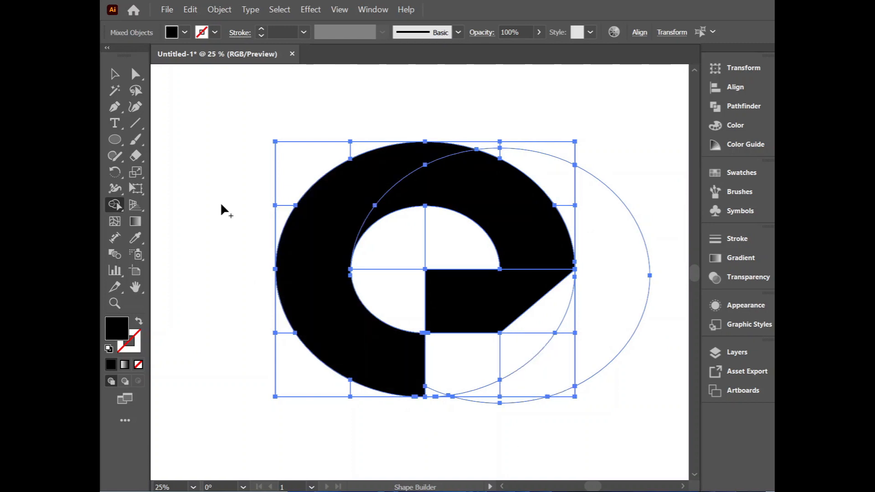
Step: Select the leftover unfilled grid lines and ellipse outlines with the Magic Wand and delete them, keeping only the black shapes
{"action": "left_click", "coordinate": [114, 90]}
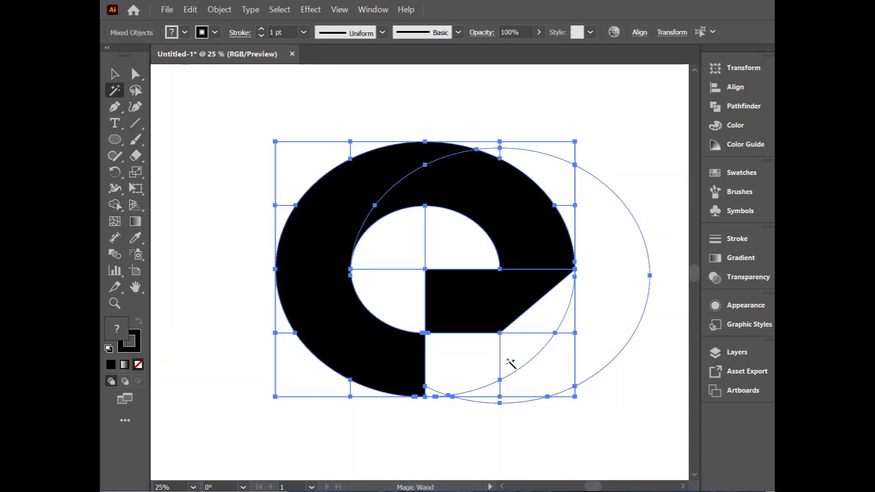
{"action": "left_click", "coordinate": [500, 397]}
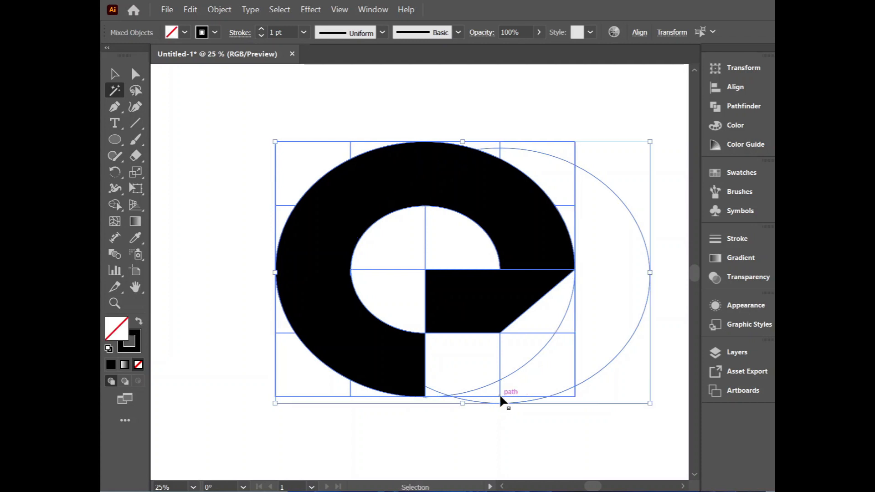
{"action": "key", "text": "Delete"}
{"action": "left_click", "coordinate": [115, 74]}
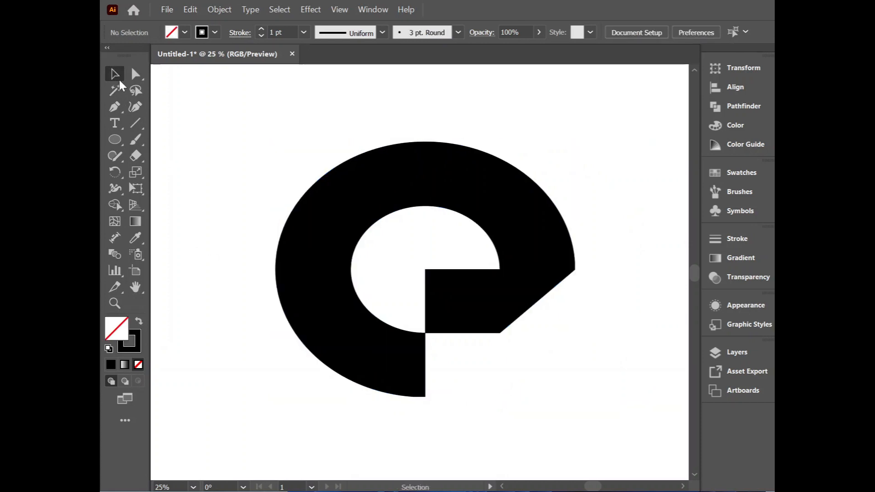
Step: Apply a linear gradient to the slanted bar and add a bright green colour stop at about 3.6%
{"action": "left_click", "coordinate": [519, 300]}
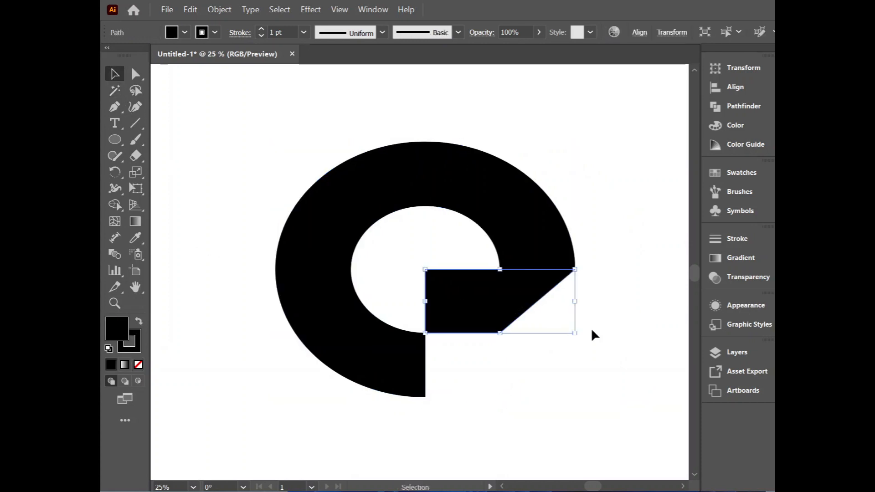
{"action": "left_click", "coordinate": [758, 256]}
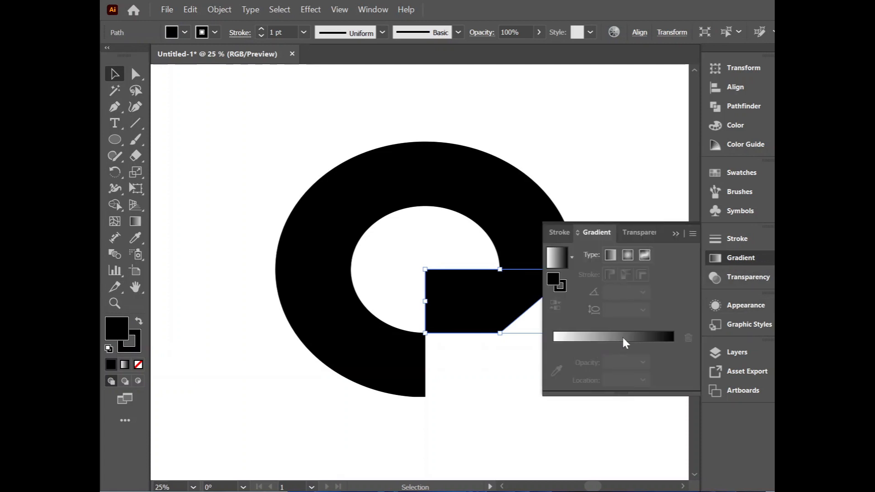
{"action": "left_click", "coordinate": [588, 341]}
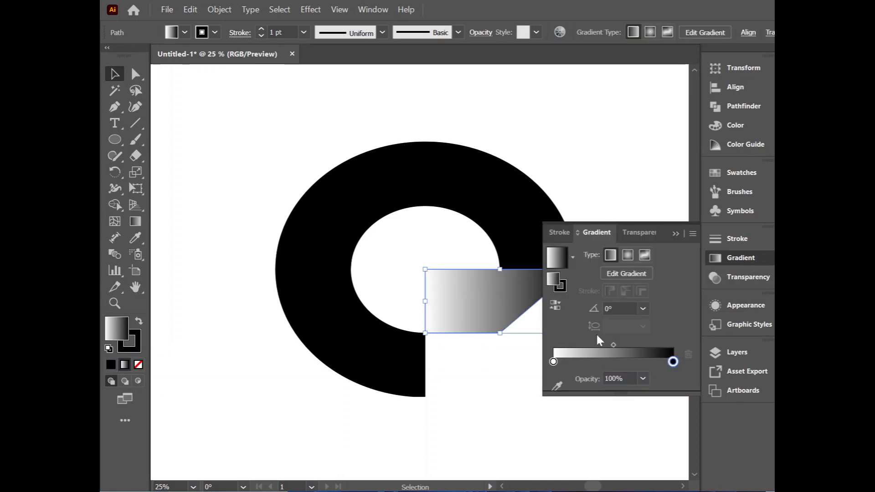
{"action": "left_click_drag", "start_coordinate": [555, 361], "coordinate": [557, 363]}
{"action": "double_click", "coordinate": [557, 362]}
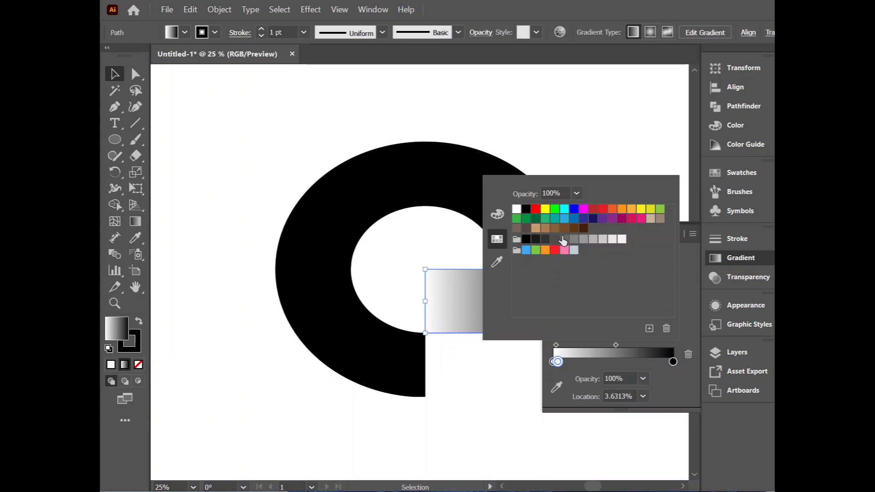
{"action": "left_click", "coordinate": [555, 210]}
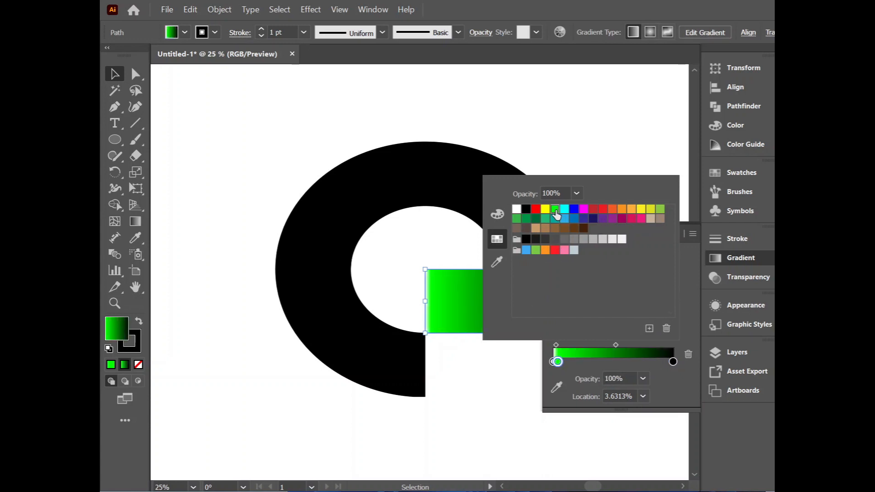
Step: Set the end colour stop of the slanted bar's gradient to dark green
{"action": "double_click", "coordinate": [673, 362]}
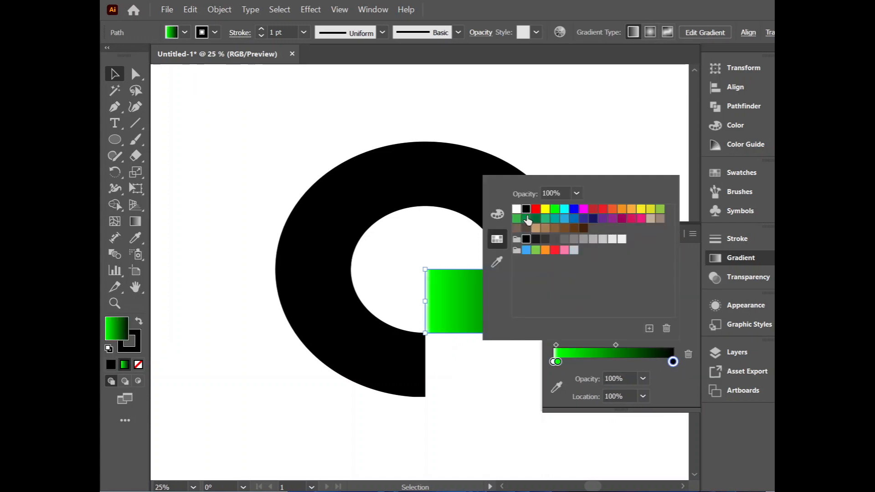
{"action": "left_click", "coordinate": [528, 220]}
{"action": "left_click", "coordinate": [536, 219]}
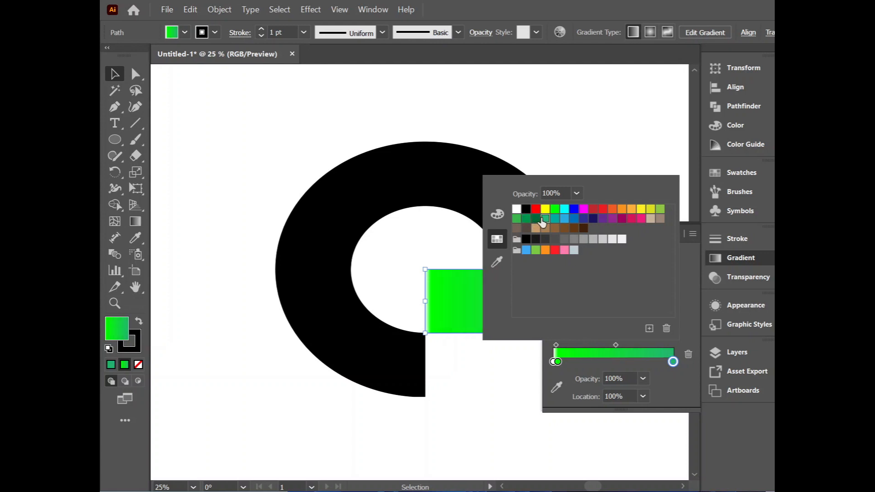
{"action": "left_click", "coordinate": [491, 383]}
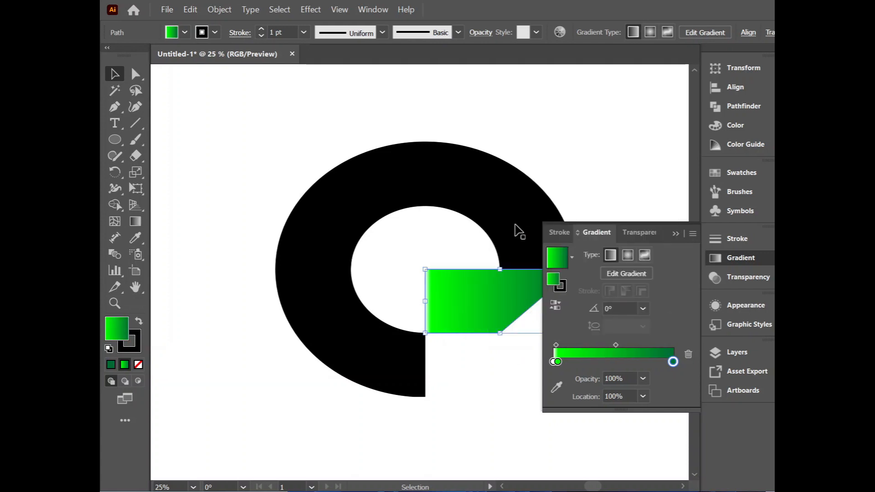
Step: Apply the green gradient to the upper arc and recolour its bright green stop to orange R=247 G=147 B=30
{"action": "left_click", "coordinate": [516, 224]}
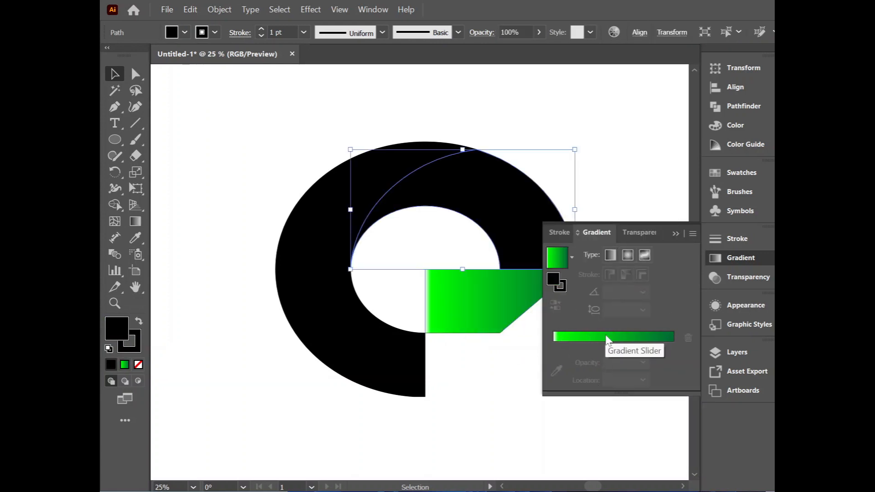
{"action": "left_click", "coordinate": [648, 339]}
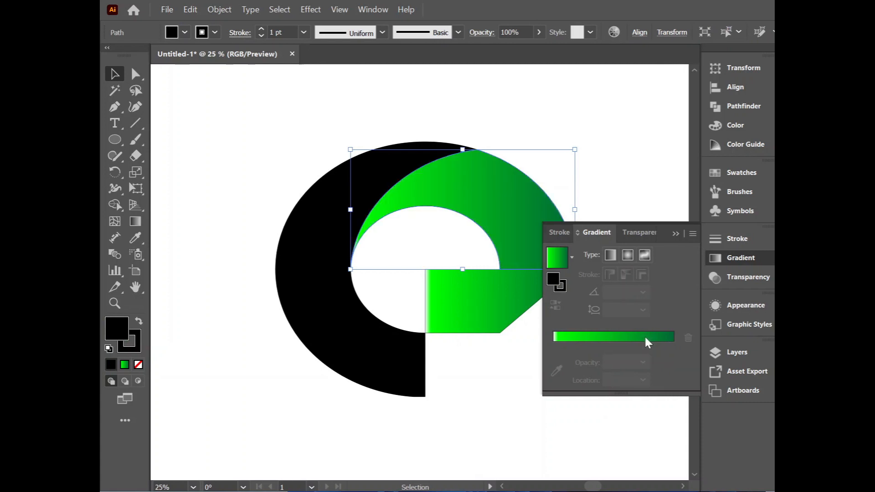
{"action": "left_click", "coordinate": [558, 362]}
{"action": "double_click", "coordinate": [557, 362]}
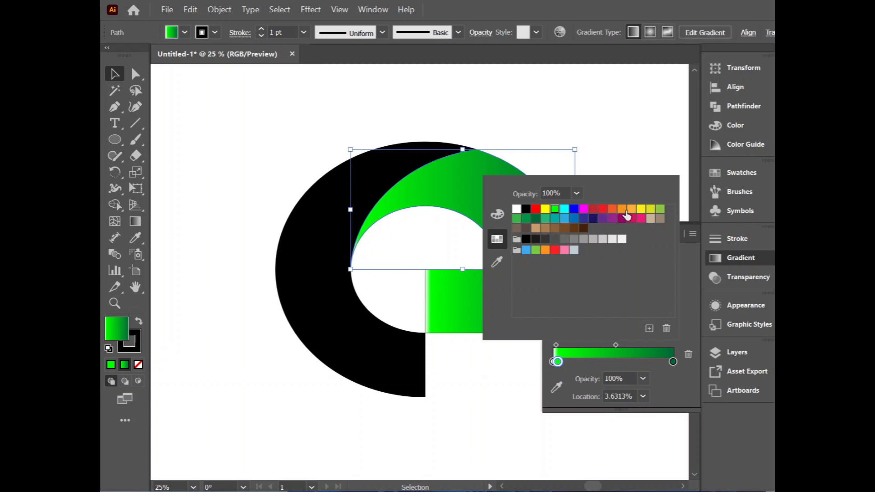
{"action": "left_click", "coordinate": [612, 211]}
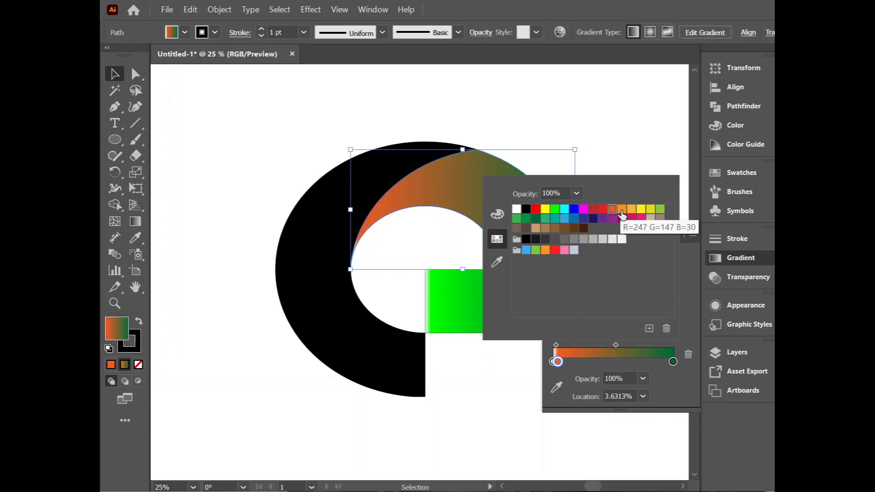
{"action": "left_click", "coordinate": [622, 211]}
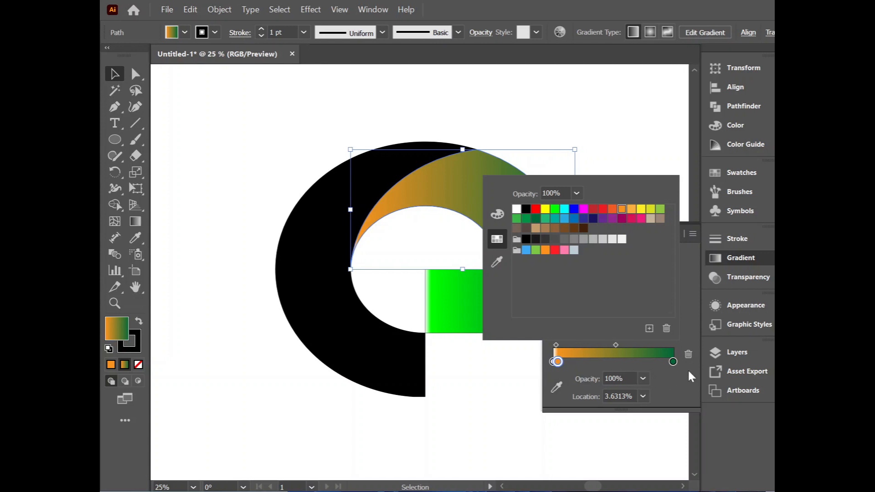
{"action": "left_click", "coordinate": [673, 363]}
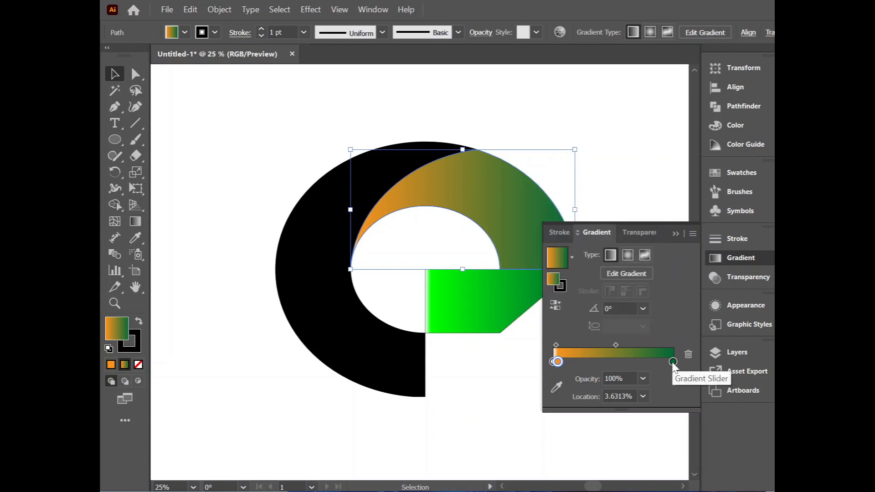
Step: Apply the orange-to-green gradient to the left crescent and recolour its orange stop to R=251 G=176 B=59
{"action": "left_click", "coordinate": [414, 368]}
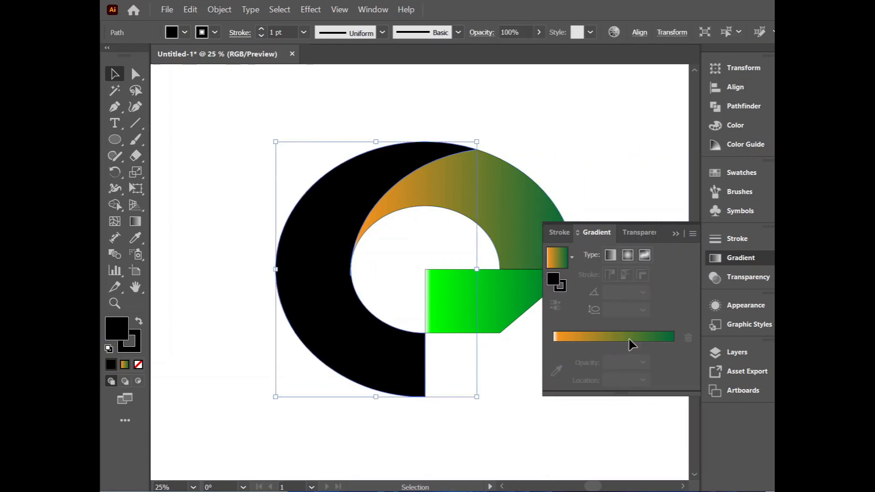
{"action": "left_click", "coordinate": [591, 338]}
{"action": "left_click", "coordinate": [556, 362]}
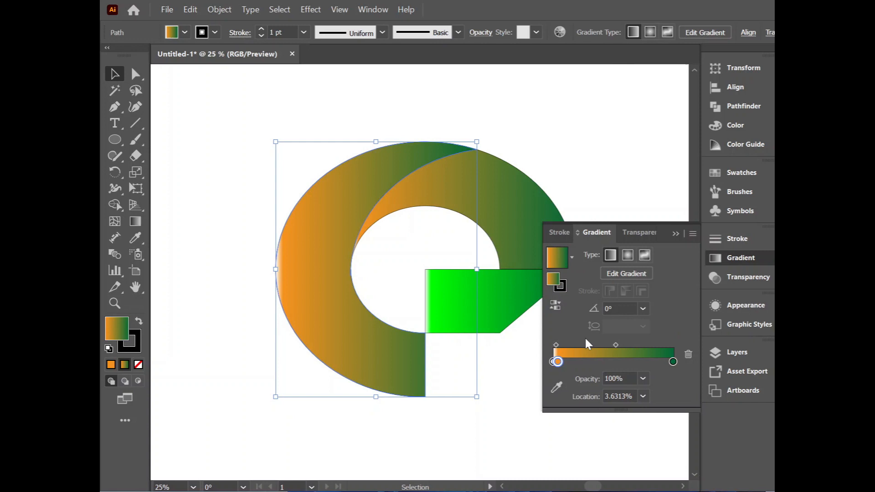
{"action": "double_click", "coordinate": [558, 362]}
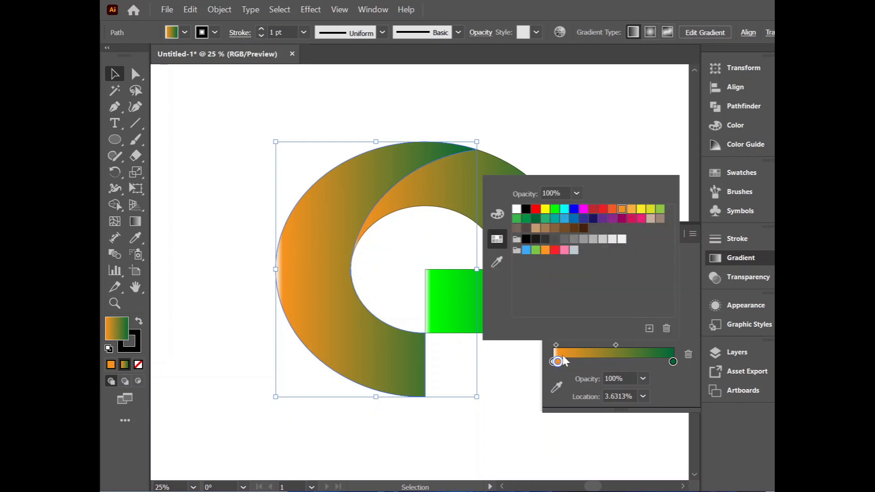
{"action": "left_click", "coordinate": [630, 213]}
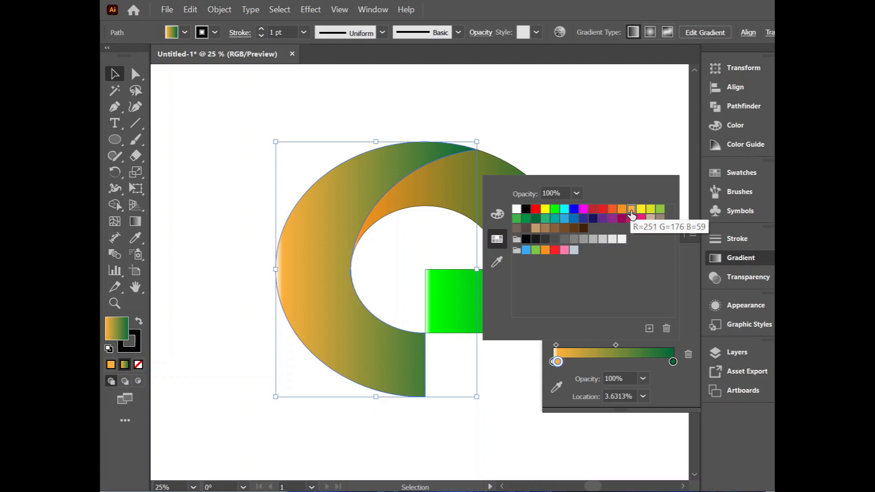
{"action": "left_click", "coordinate": [465, 449]}
Step: Move the dark green stop of the upper arc's gradient to about 70.6%
{"action": "left_click", "coordinate": [437, 201]}
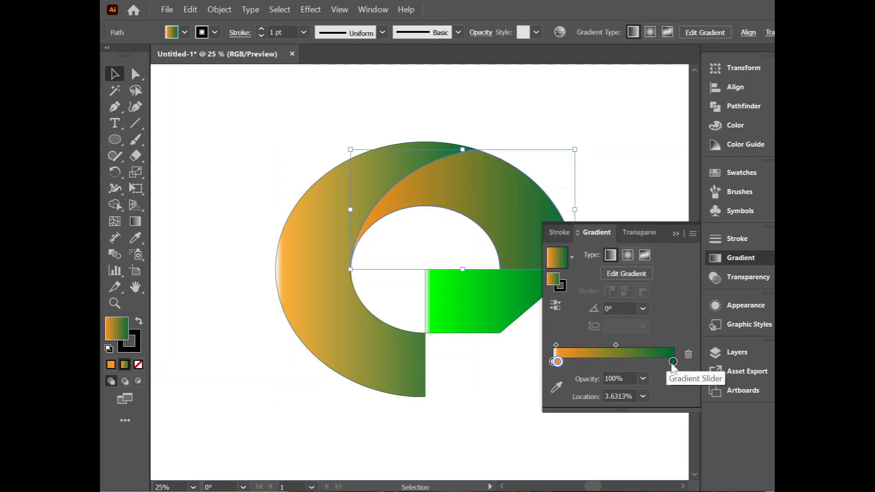
{"action": "left_click_drag", "start_coordinate": [672, 366], "coordinate": [599, 368]}
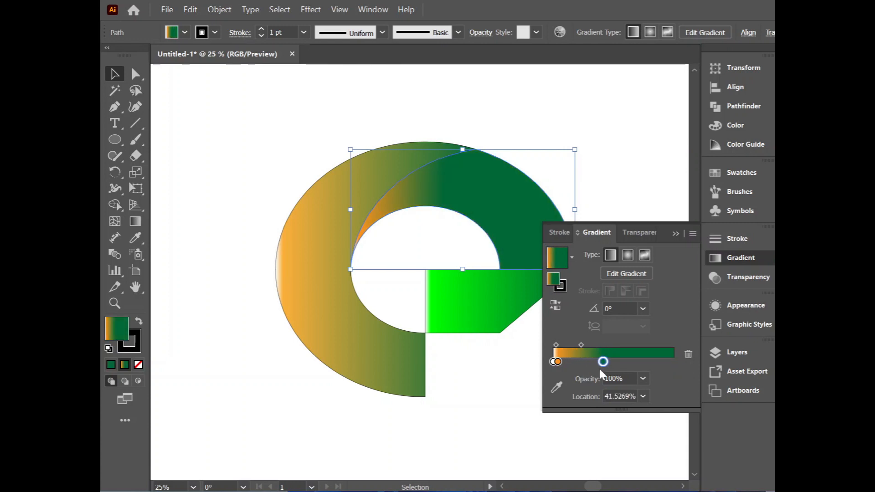
{"action": "left_click_drag", "start_coordinate": [601, 365], "coordinate": [638, 363]}
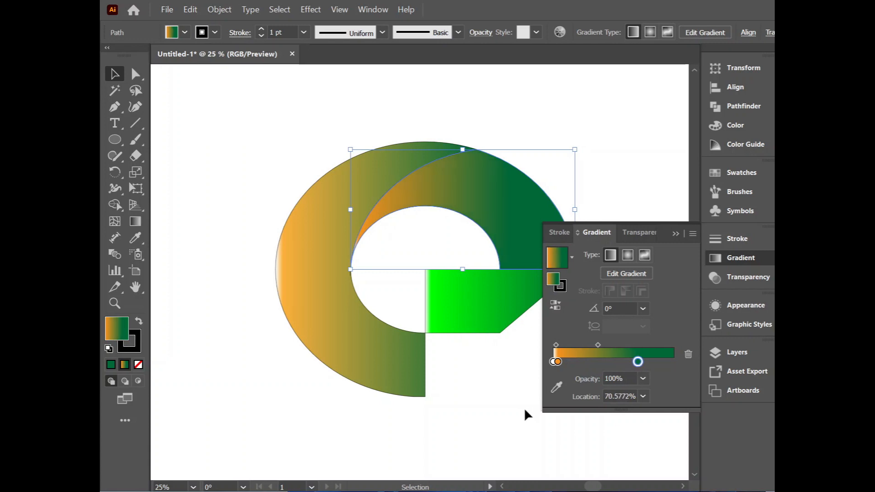
Step: Move the orange stop of the left crescent's gradient to about a quarter of its length and deselect the shape
{"action": "left_click", "coordinate": [414, 370]}
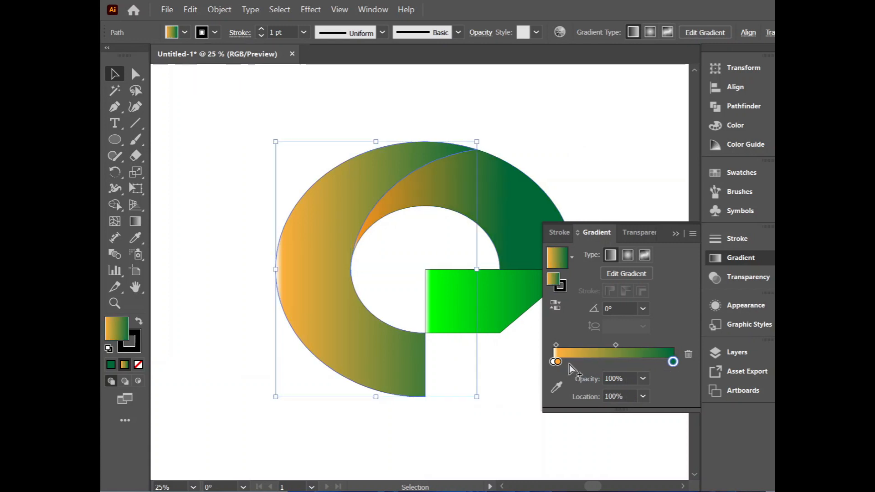
{"action": "left_click_drag", "start_coordinate": [558, 362], "coordinate": [587, 365]}
{"action": "double_click", "coordinate": [672, 363]}
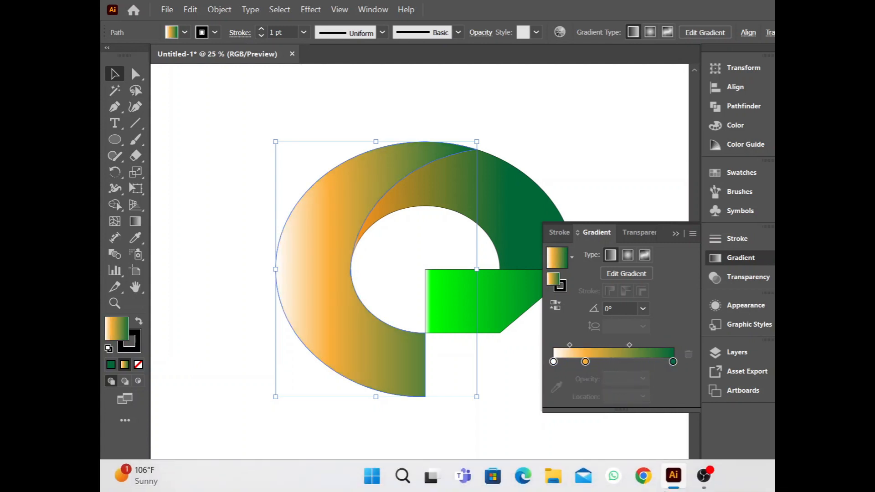
{"action": "left_click", "coordinate": [675, 234]}
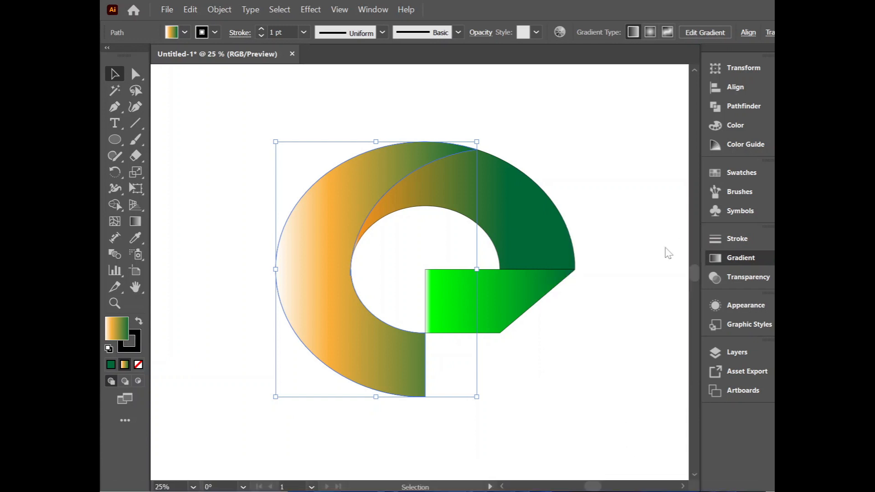
{"action": "left_click", "coordinate": [560, 410]}
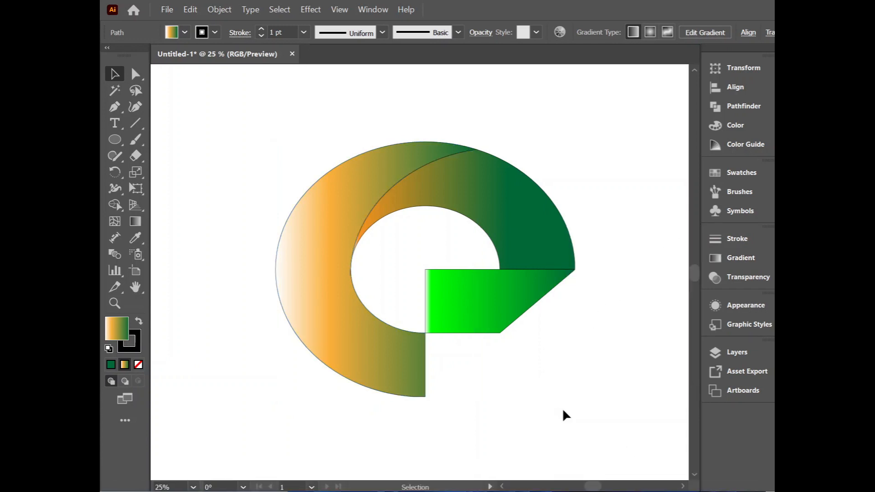
Step: Remove the white stop from the left crescent's gradient and place its orange stop at 0%
{"action": "left_click", "coordinate": [395, 367]}
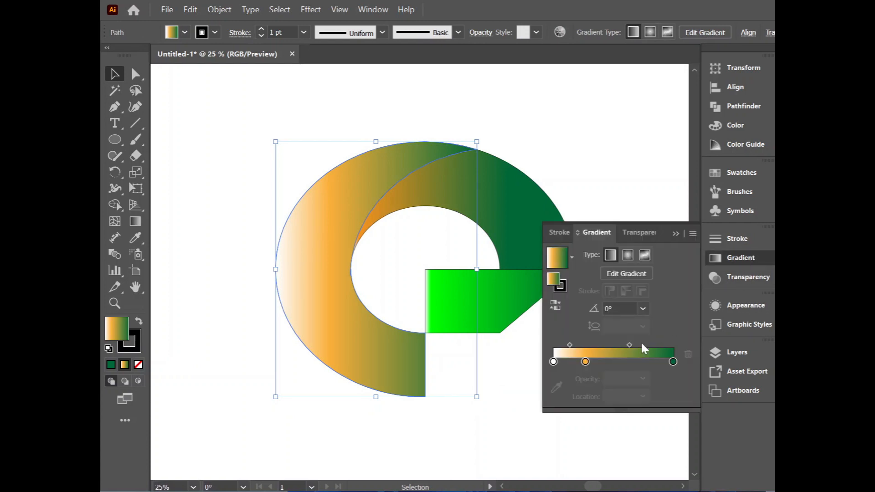
{"action": "left_click_drag", "start_coordinate": [559, 361], "coordinate": [524, 370]}
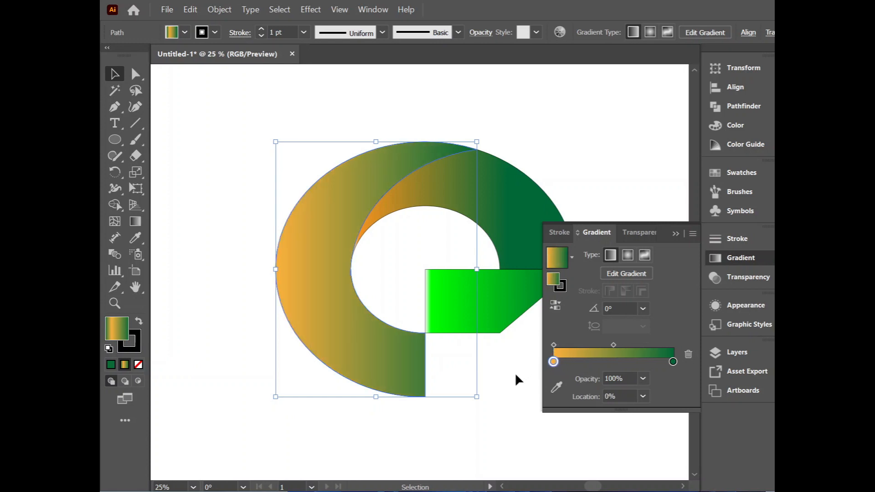
{"action": "left_click", "coordinate": [524, 420]}
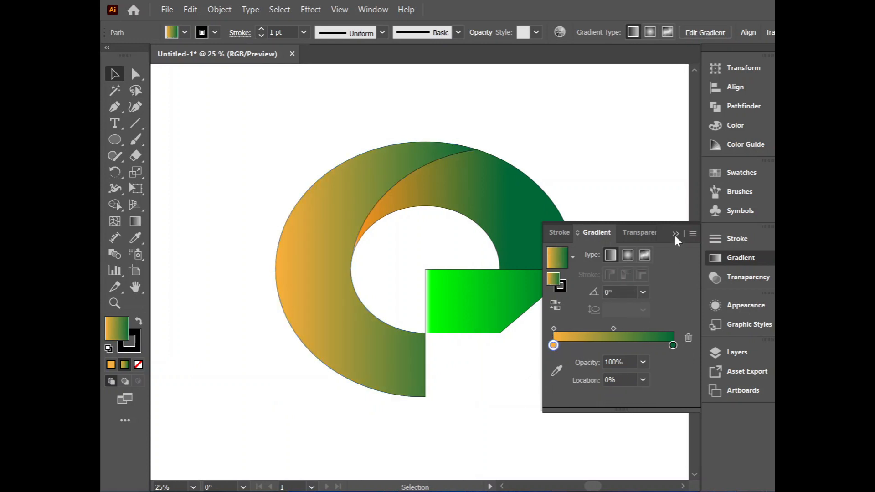